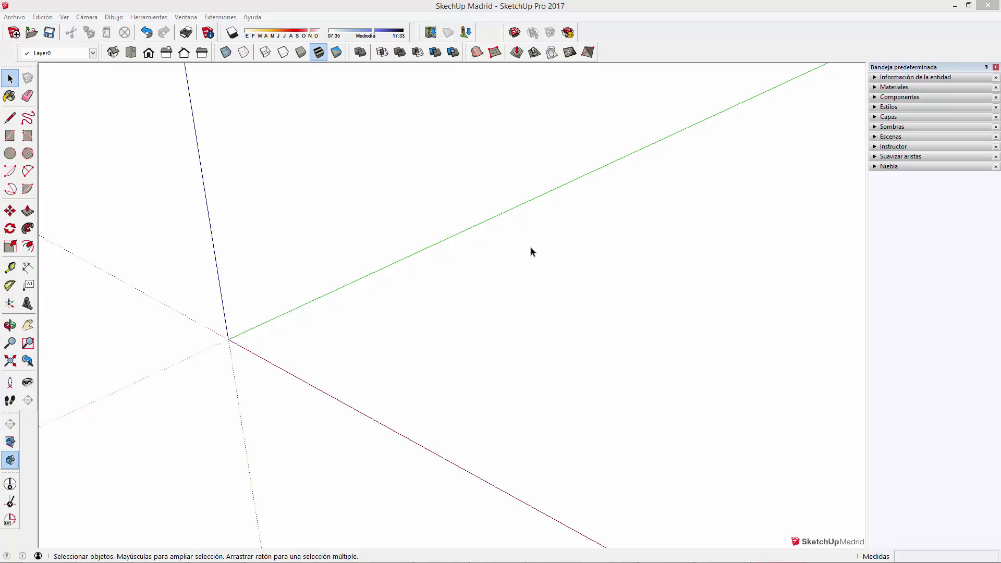
Draw two connected two-point arcs forming an S-curve.
key(a)
click(363, 330)
click(448, 368)
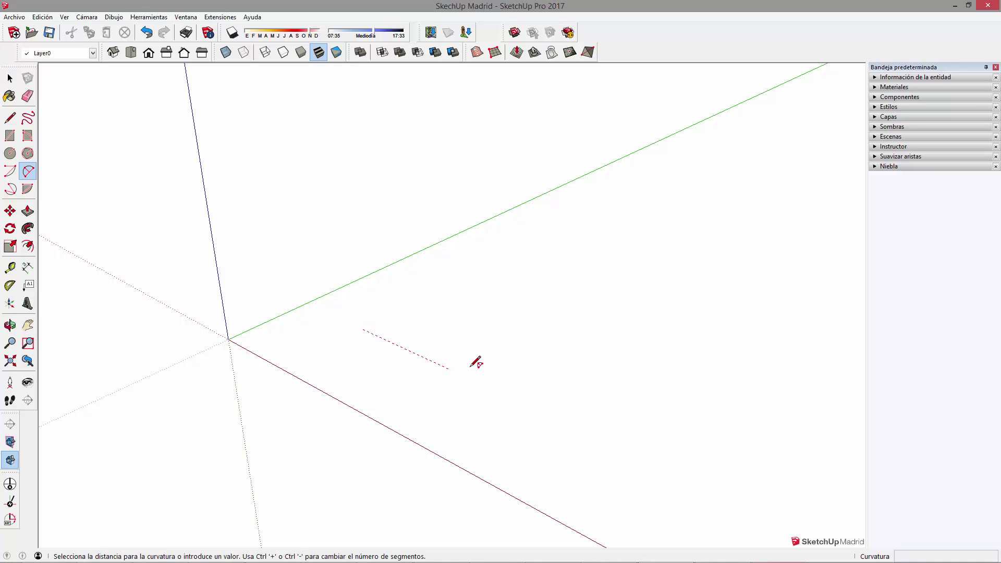
click(457, 360)
click(583, 430)
click(552, 438)
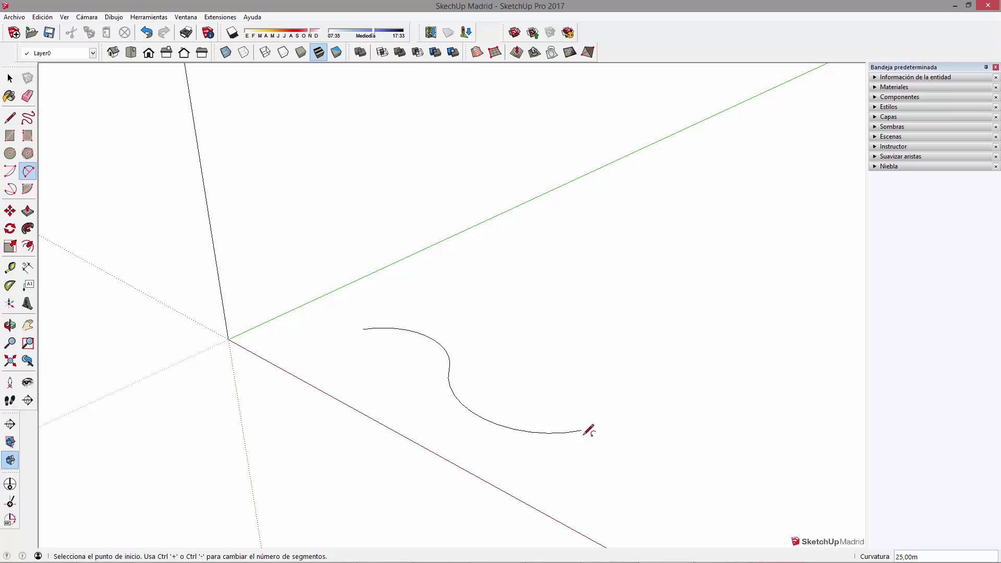
Extend the S-curve's end with four straight line segments into an open outline.
key(l)
click(582, 431)
click(658, 364)
click(663, 307)
click(537, 268)
click(603, 230)
Orbit to an angled view and select each arc and line separately.
key(space)
middle_drag(717, 335, 592, 322)
mouse_move(592, 322)
mouse_down()
mouse_move(415, 257)
mouse_move(492, 394)
mouse_move(597, 378)
mouse_move(559, 325)
mouse_move(637, 319)
mouse_up()
key(space)
click(399, 303)
click(399, 342)
click(570, 362)
click(635, 302)
click(632, 253)
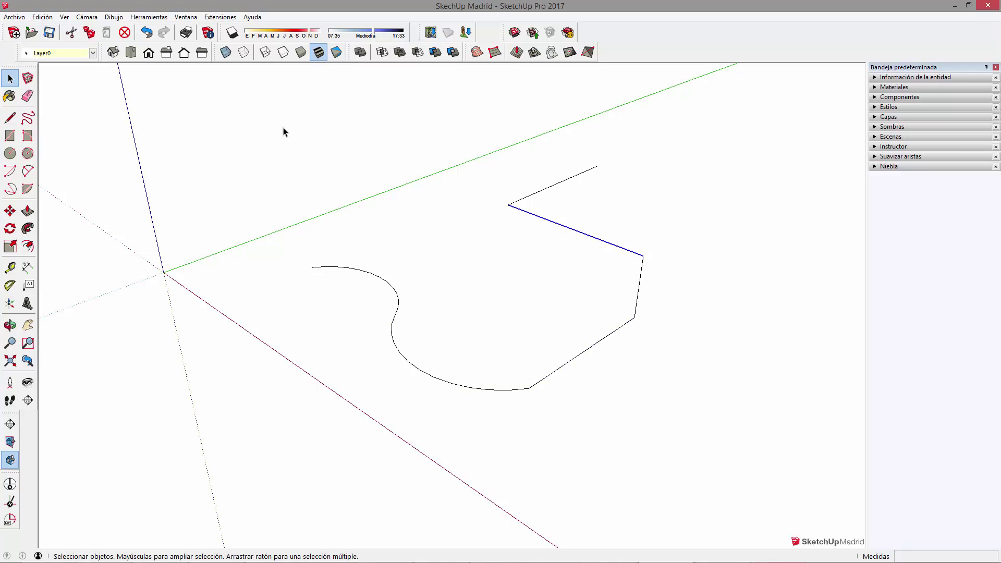
drag(282, 126, 685, 435)
drag(282, 149, 739, 433)
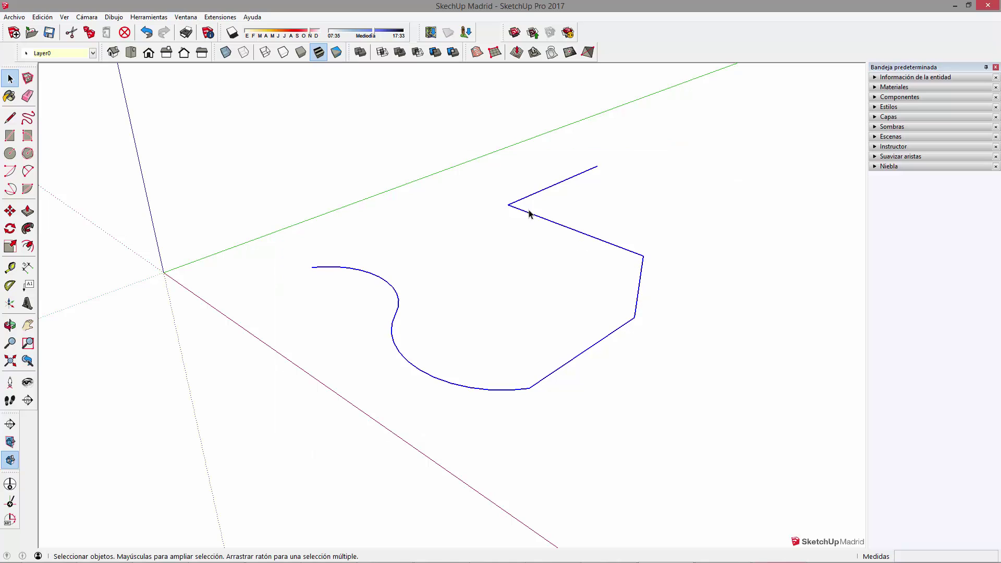
click(564, 240)
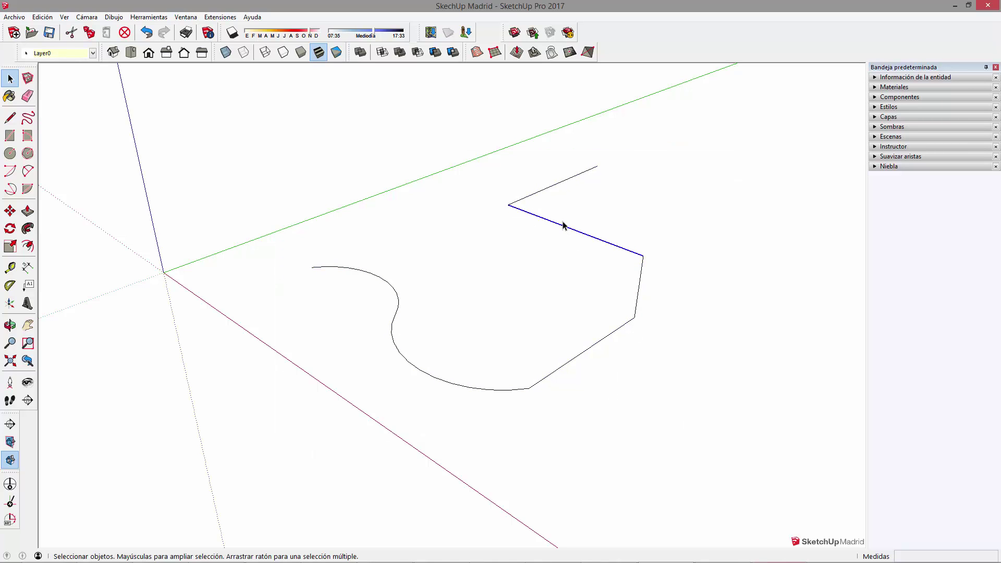
triple_click(557, 186)
click(565, 192)
triple_click(564, 184)
click(593, 358)
click(593, 345)
click(638, 299)
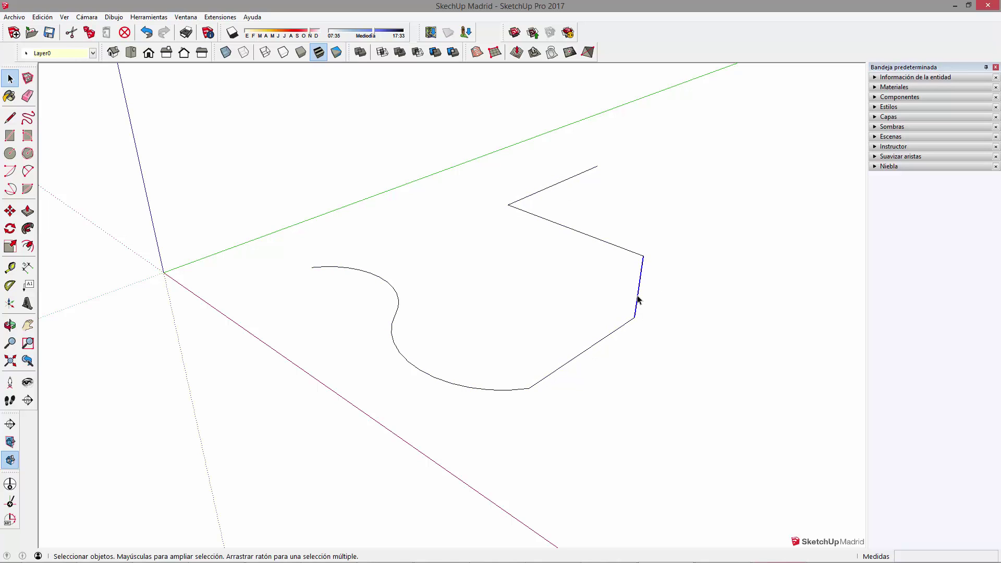
click(625, 266)
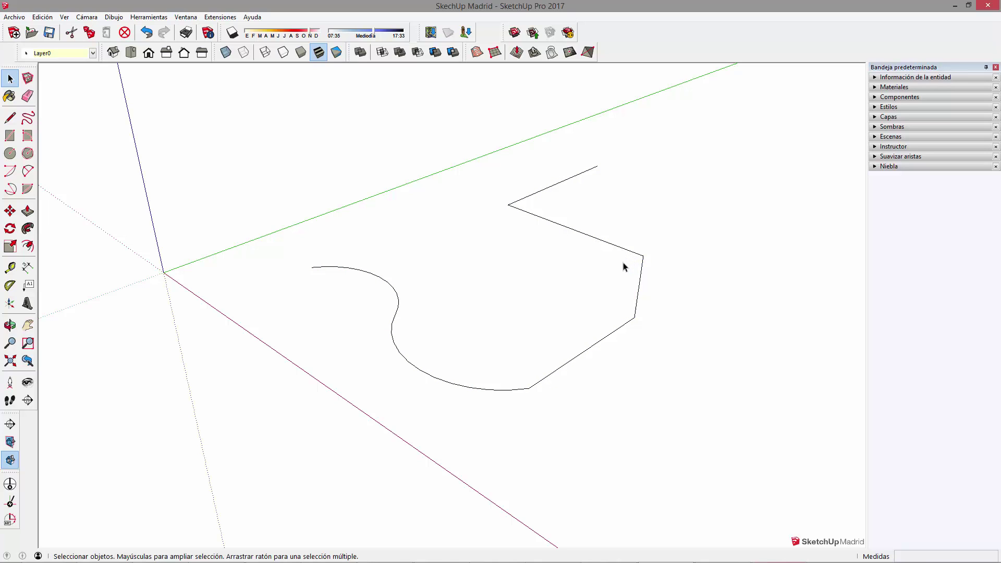
click(313, 266)
click(393, 328)
click(432, 333)
click(644, 266)
triple_click(641, 286)
click(564, 279)
drag(266, 144, 698, 426)
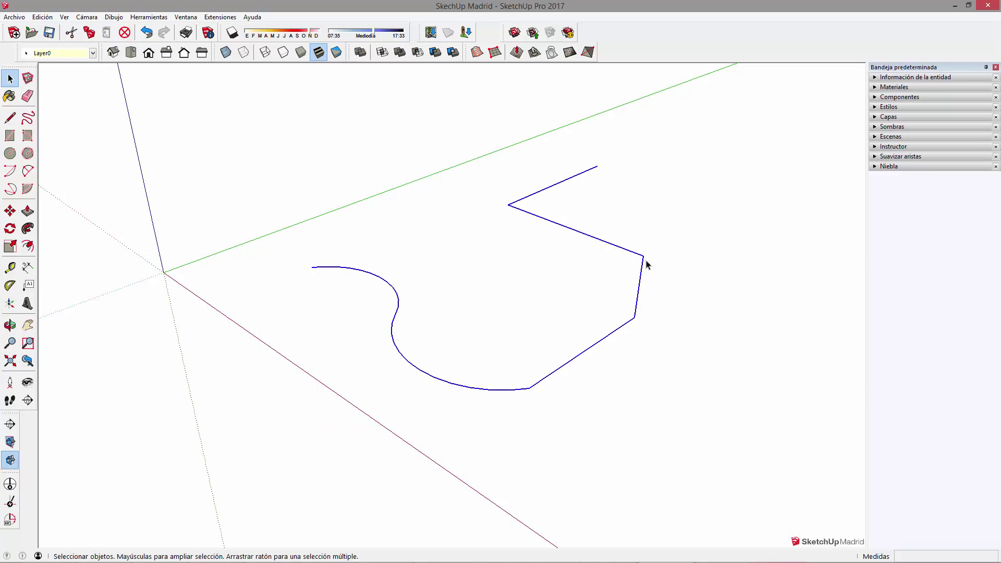
click(405, 308)
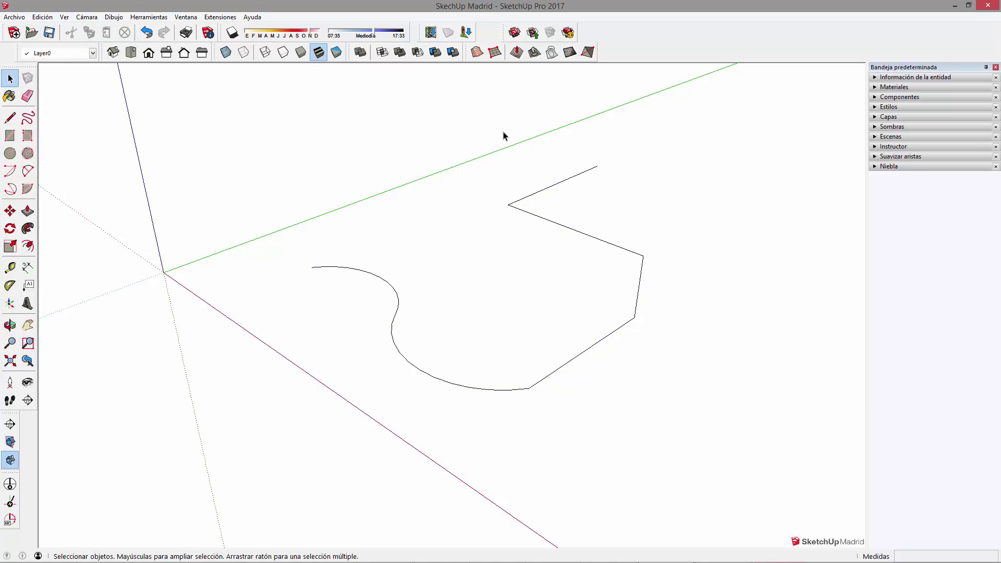
Search the Extension Warehouse for 'weld' and open the Weld extension's page.
click(568, 33)
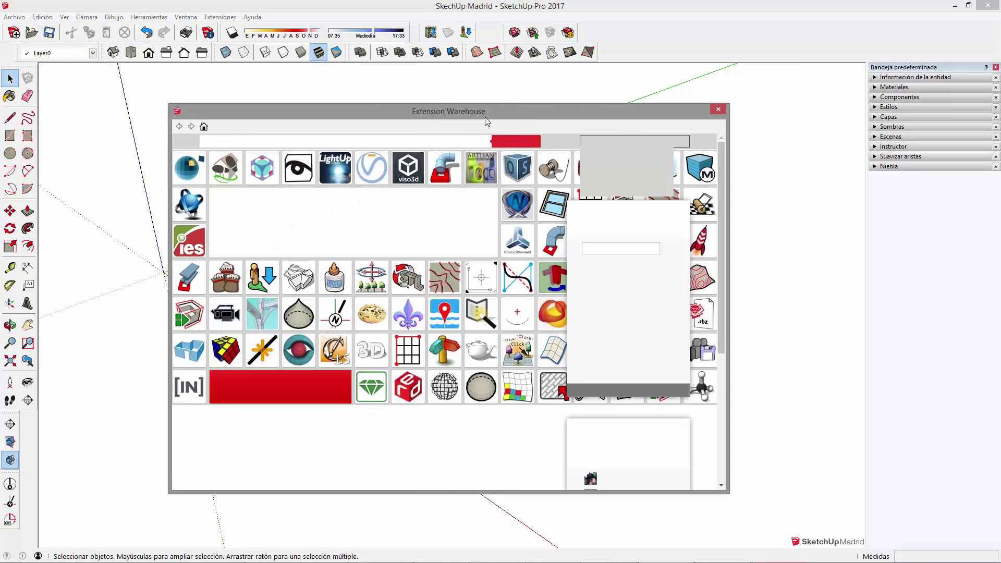
text(e)
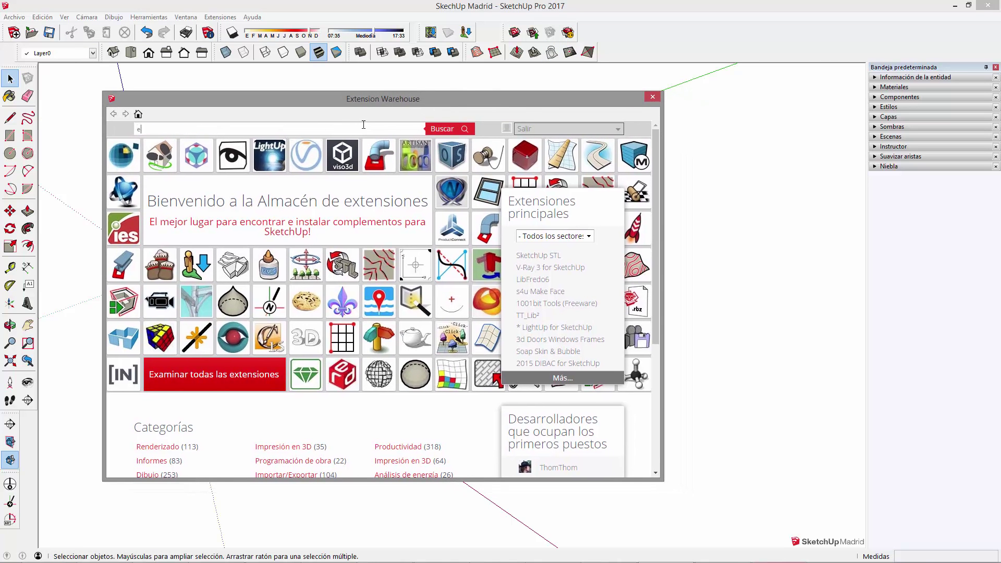
text(wel)
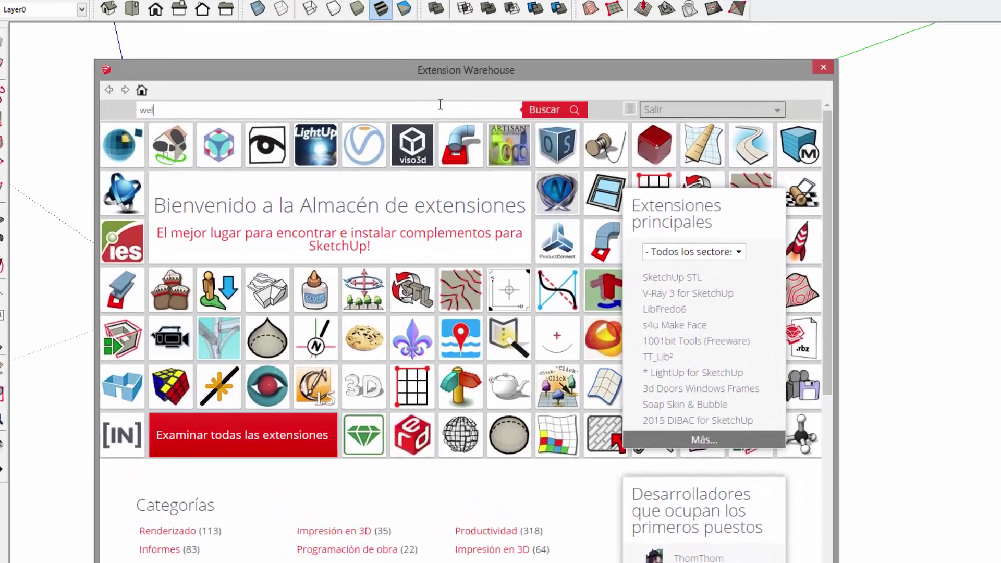
text(d)
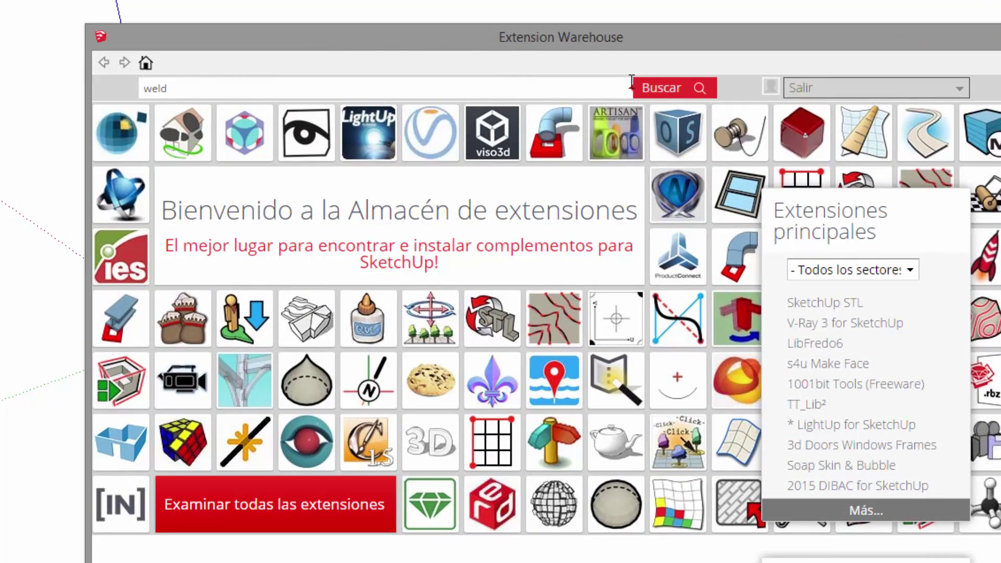
click(644, 89)
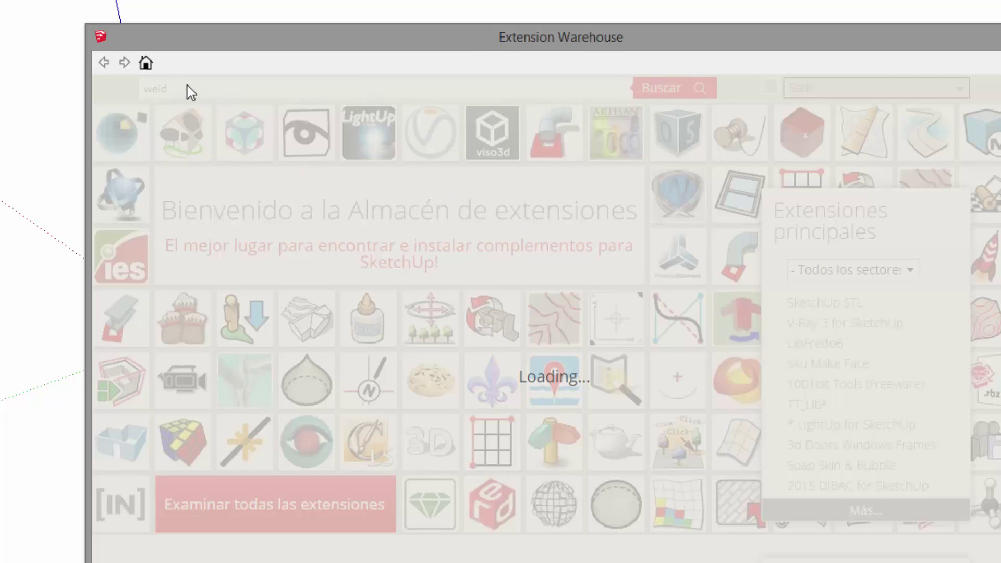
drag(711, 38, 795, 30)
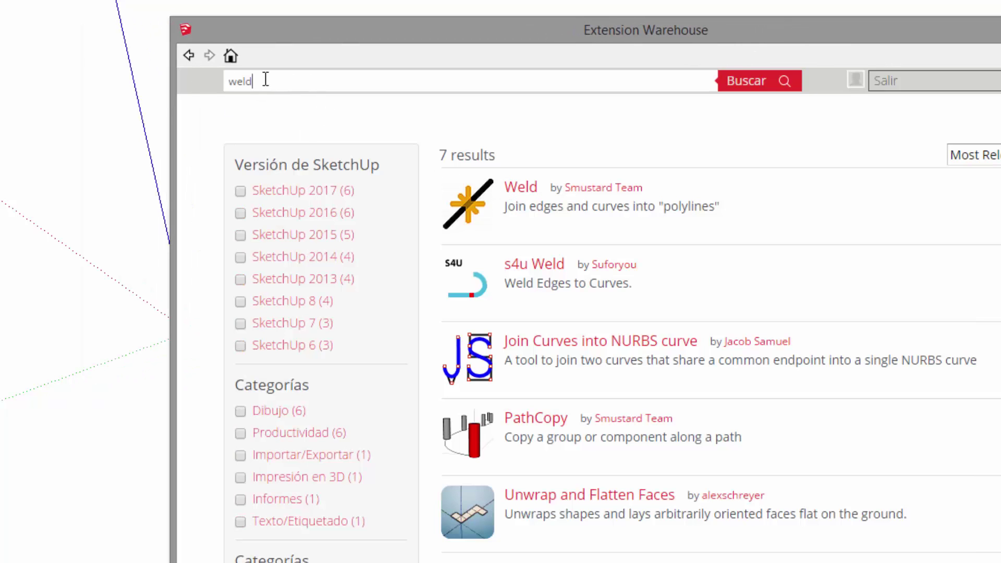
click(517, 194)
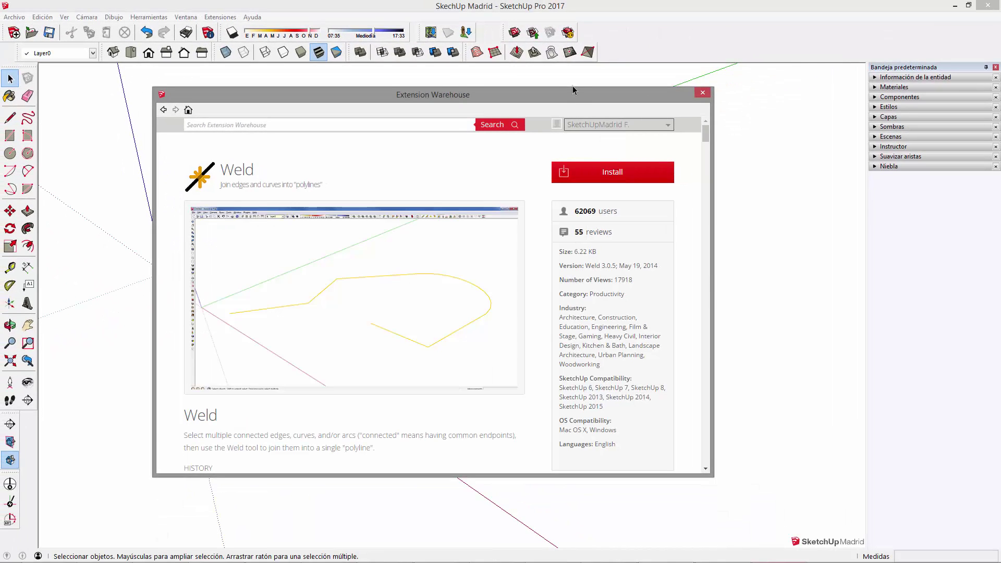
drag(572, 88, 673, 68)
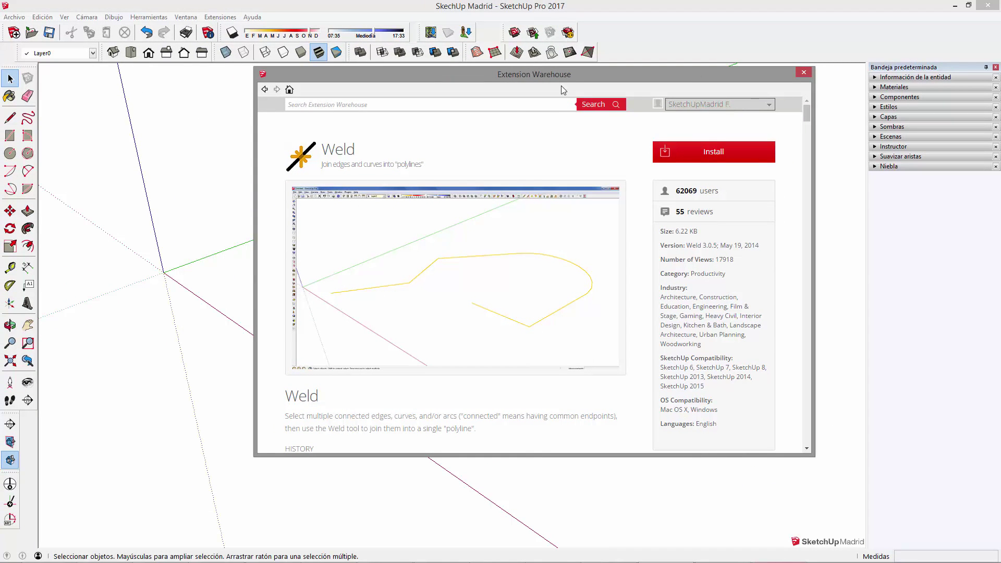
Install Weld, accepting the permission prompt (Sí) and the success message (Aceptar).
drag(561, 86, 483, 95)
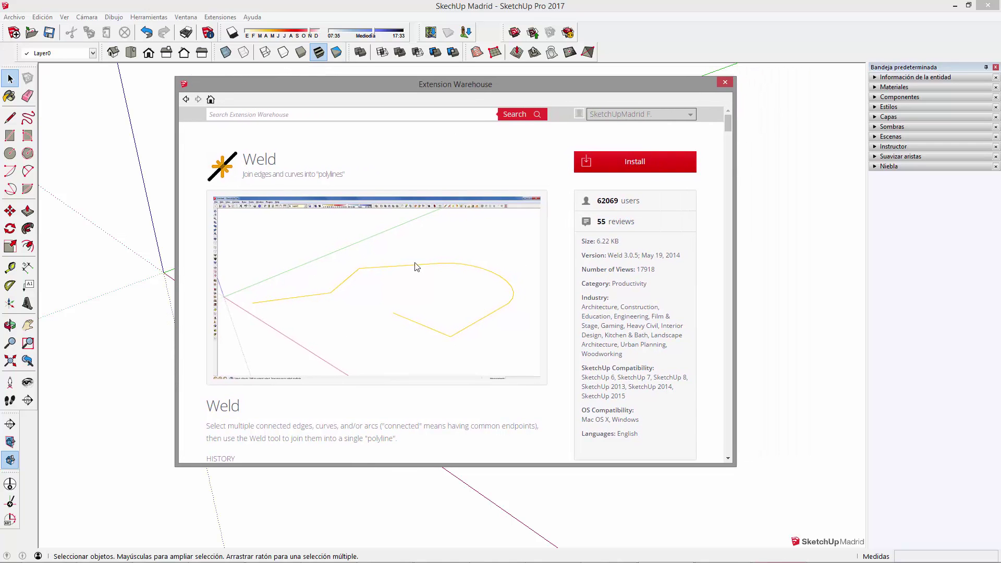
click(625, 162)
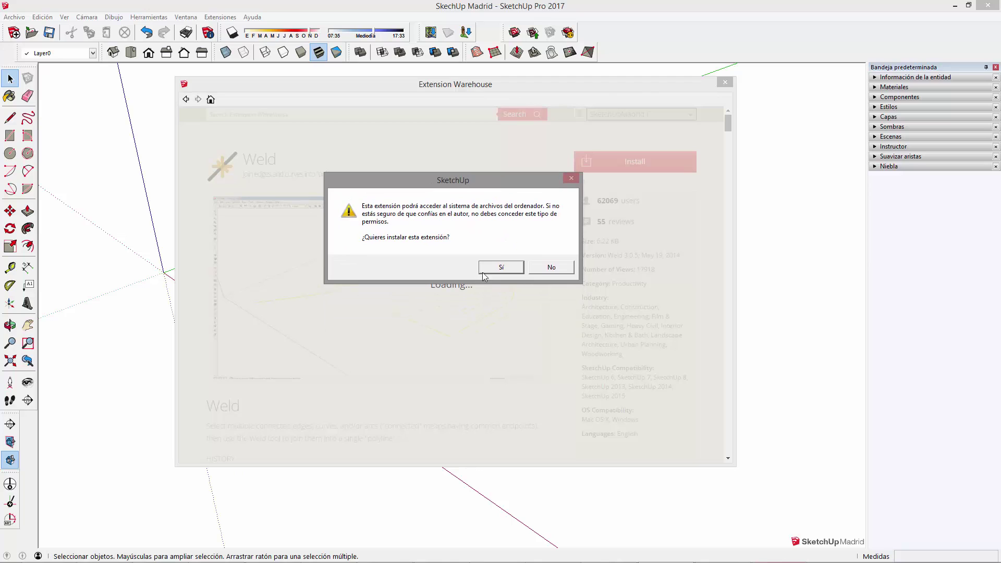
click(494, 271)
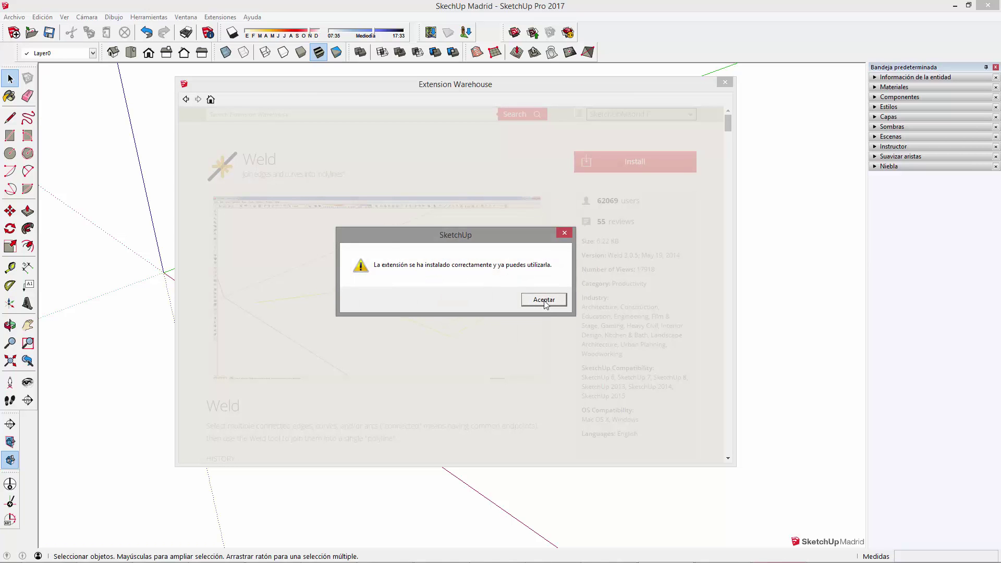
click(545, 301)
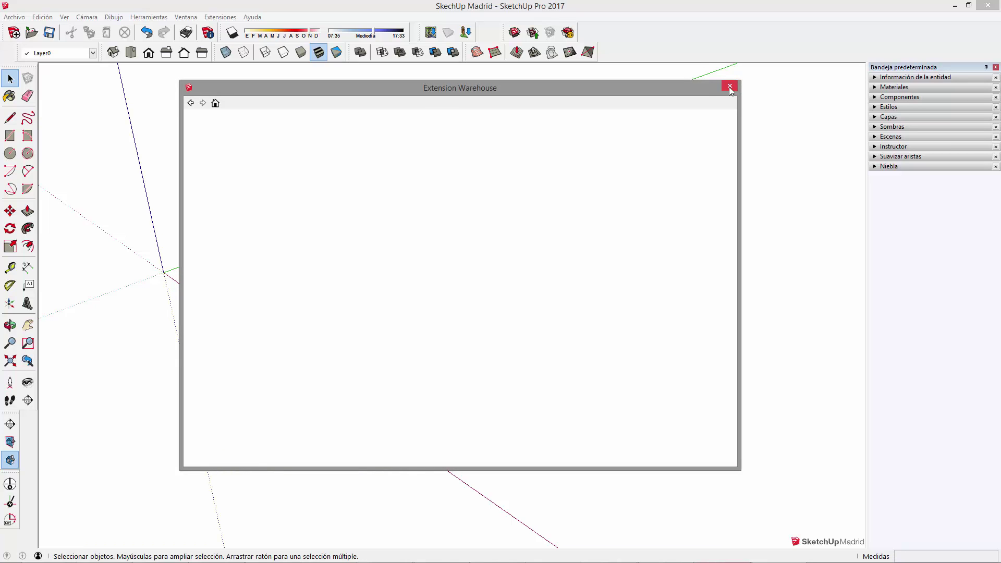
Close the Extension Warehouse and bring up the toolbar list, then dismiss it.
click(729, 86)
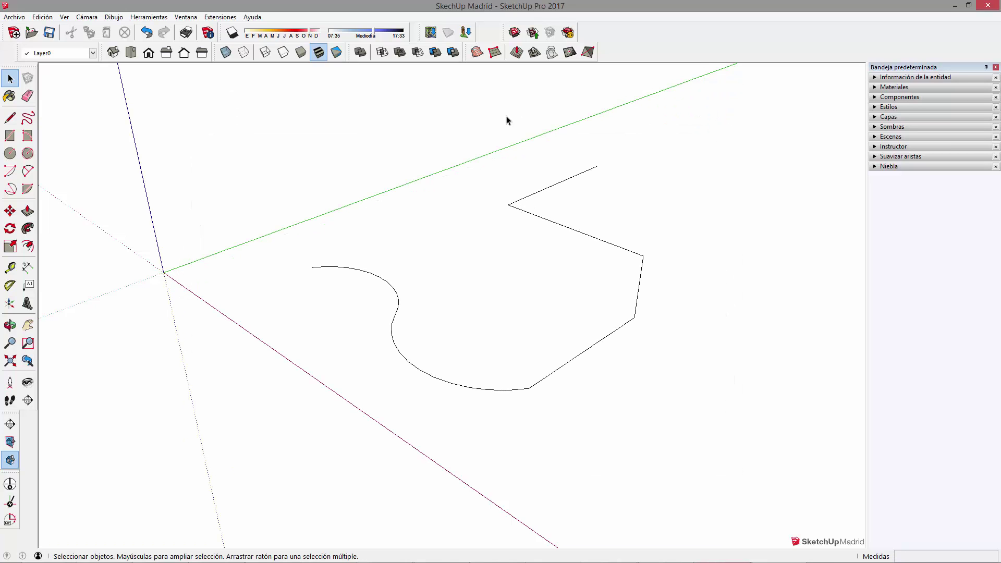
right_click(639, 48)
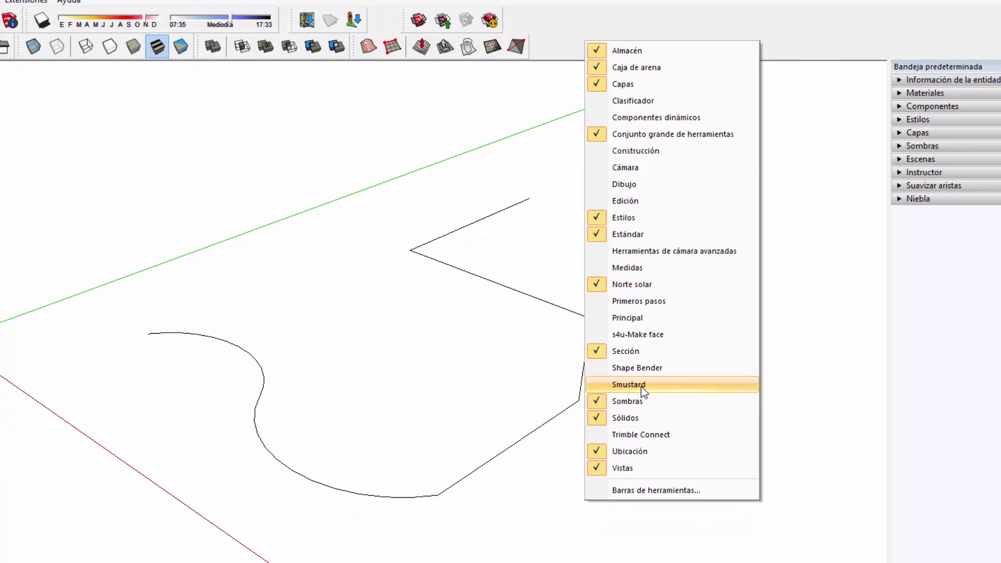
click(532, 301)
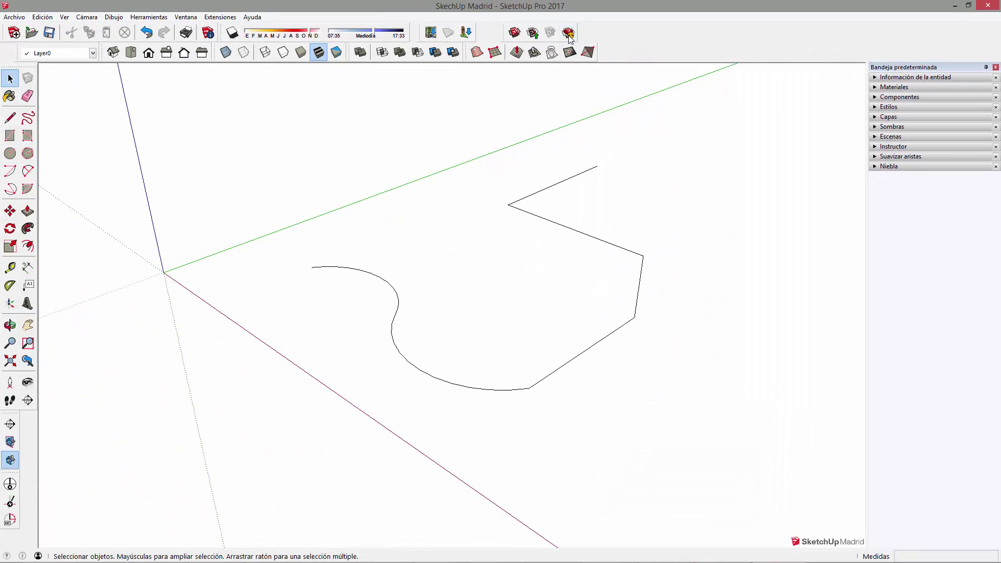
Search the warehouse for 'weld' again and highlight 'polylines' in Weld's description.
click(570, 32)
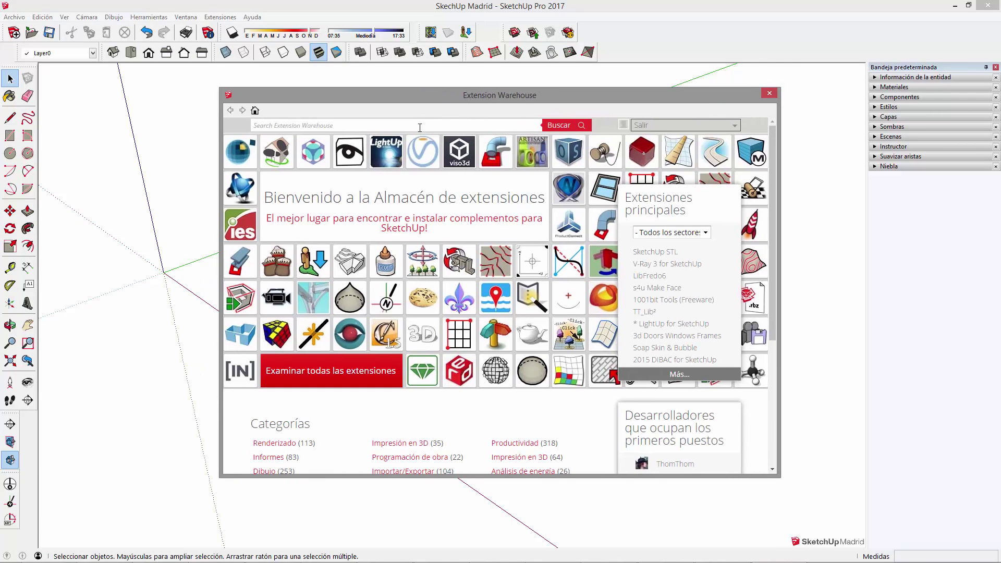
text(weld)
click(571, 128)
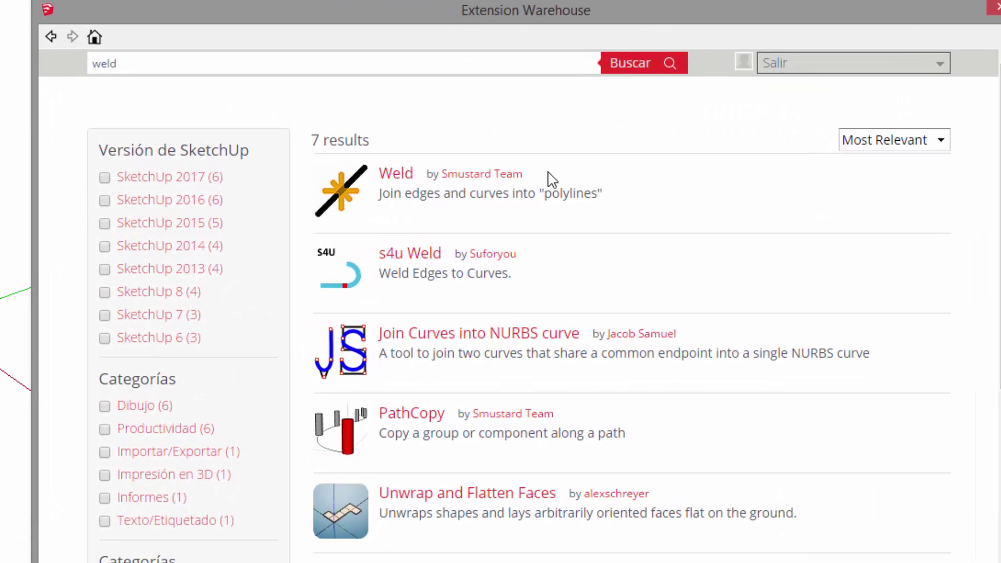
mouse_move(544, 193)
mouse_down()
mouse_move(472, 174)
mouse_move(563, 159)
mouse_up()
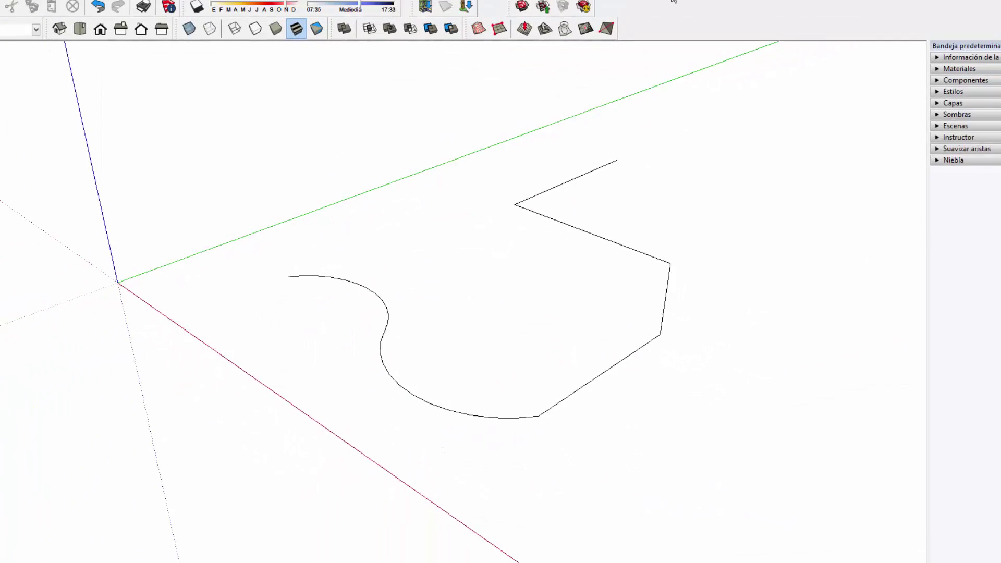
Show the Smustard toolbar and drag it into place over the viewport.
right_click(637, 36)
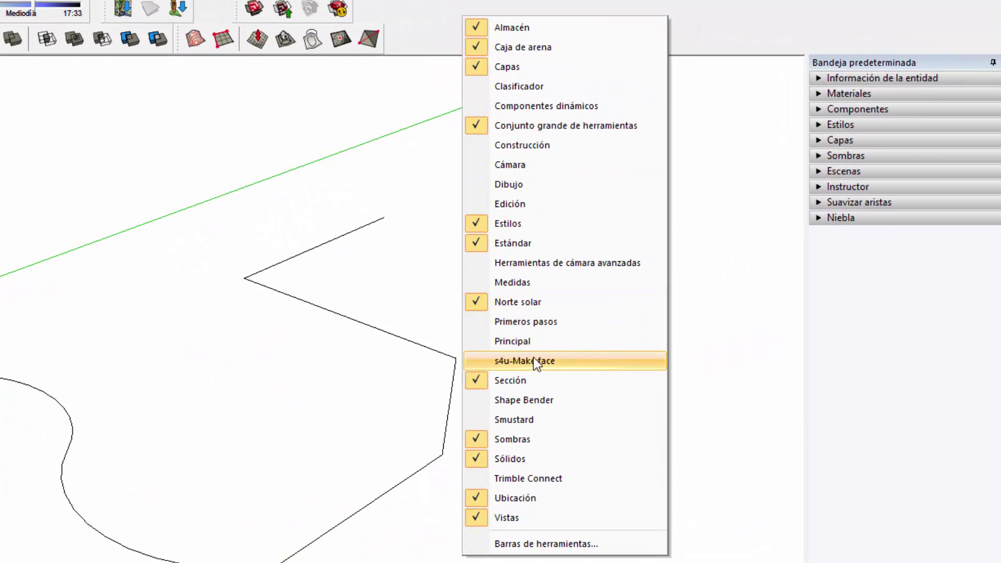
click(542, 411)
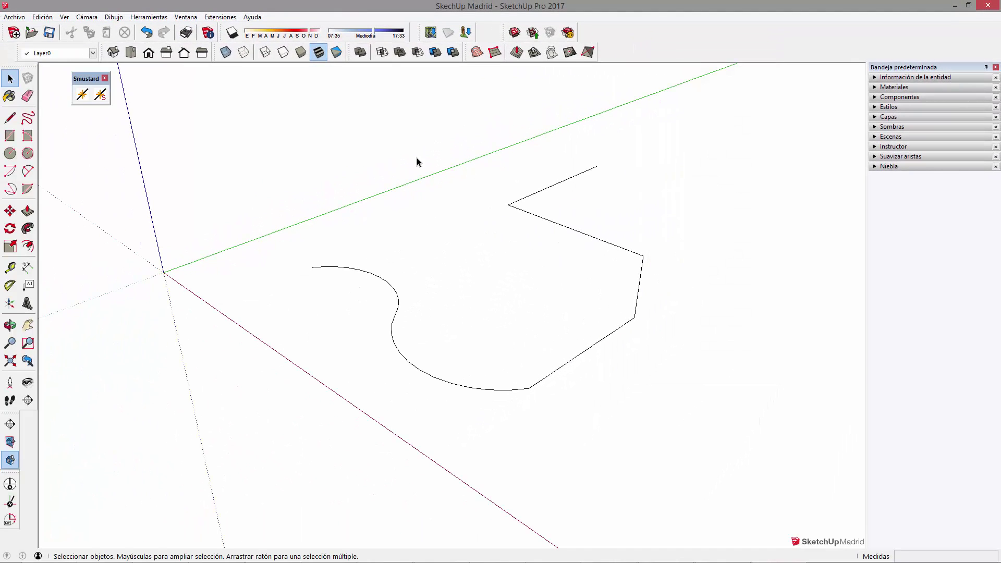
drag(88, 83, 334, 87)
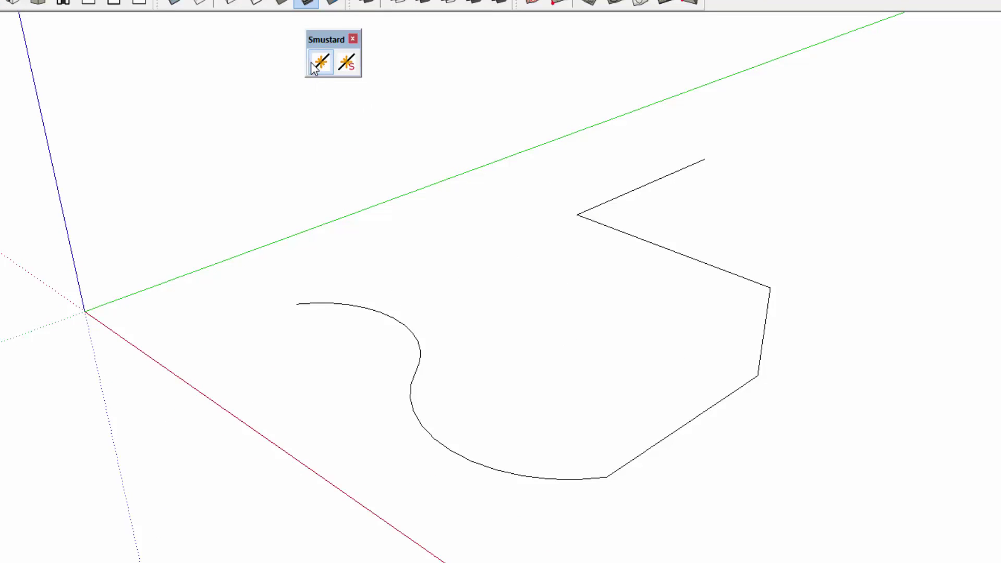
Set the Weld settings to Find Faces No, keeping Close Curve No.
click(347, 65)
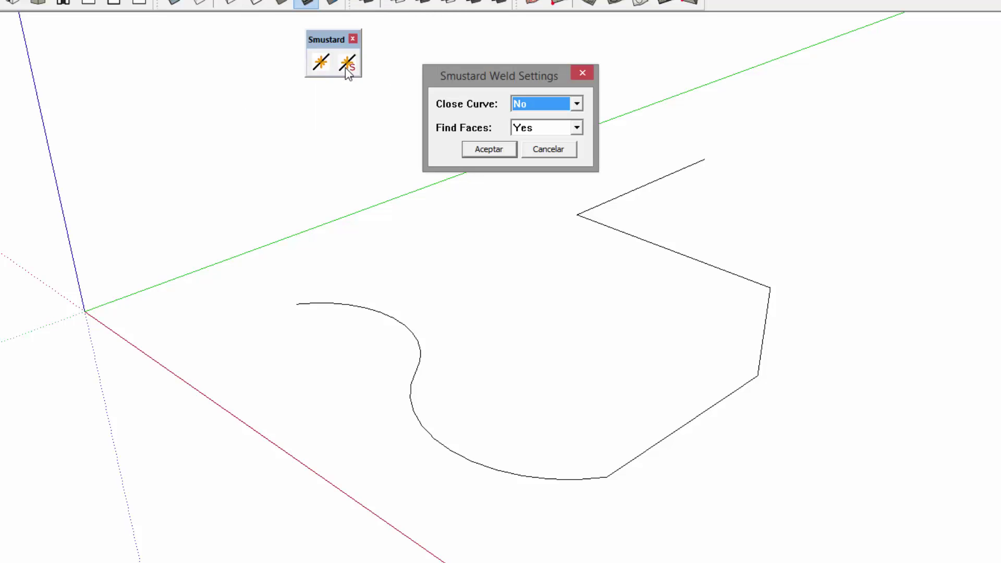
click(582, 73)
click(353, 69)
drag(351, 18, 565, 79)
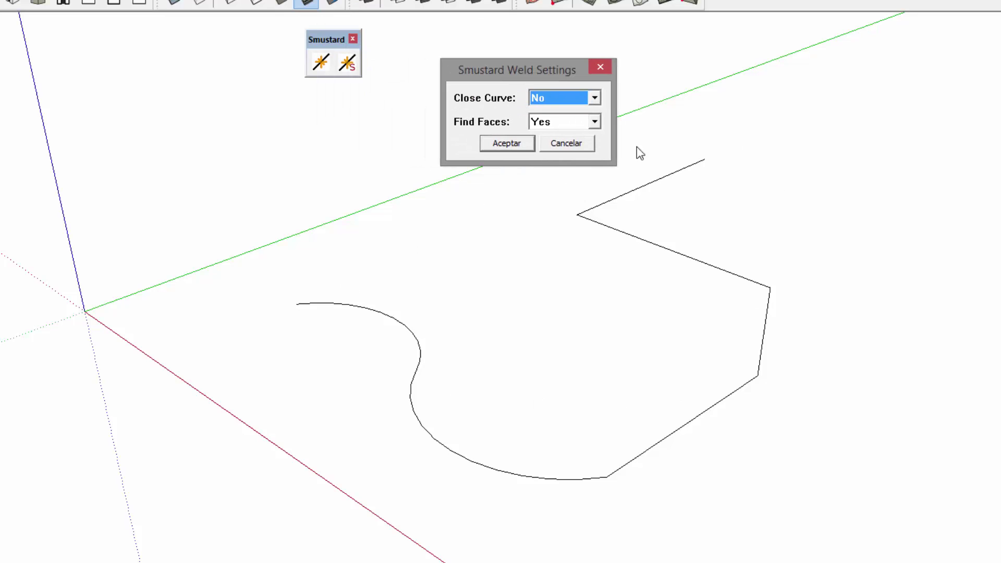
key(Tab)
click(569, 121)
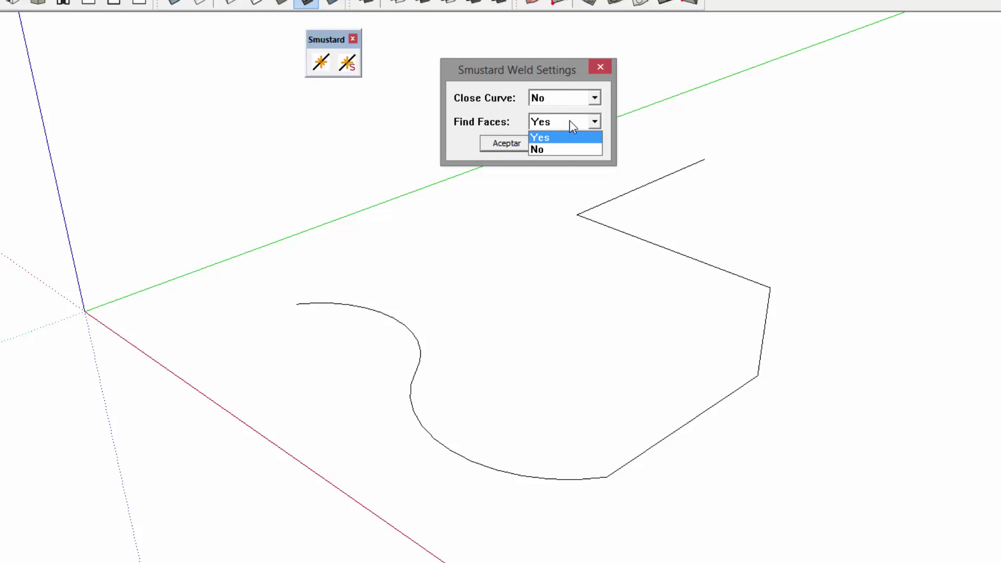
click(562, 149)
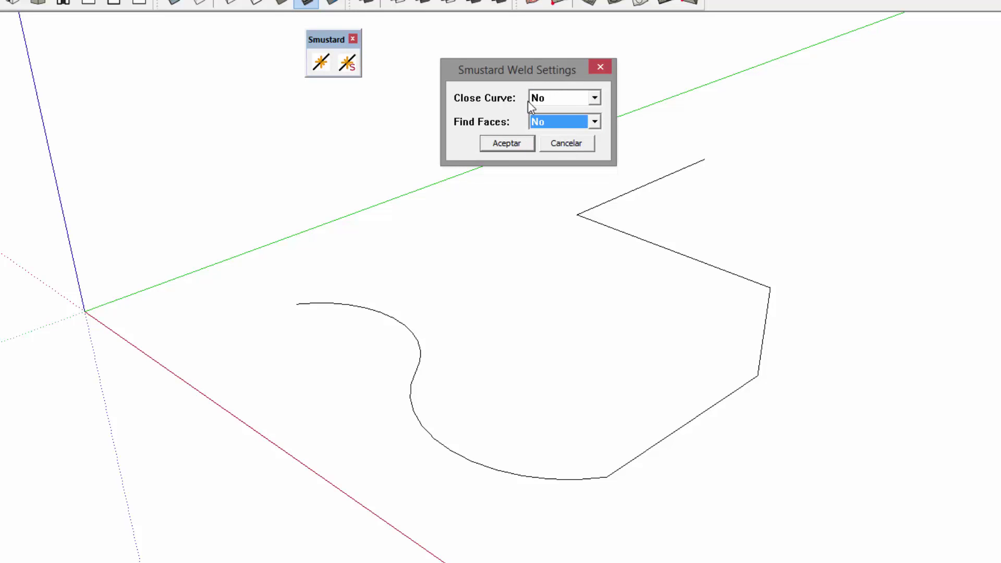
click(518, 144)
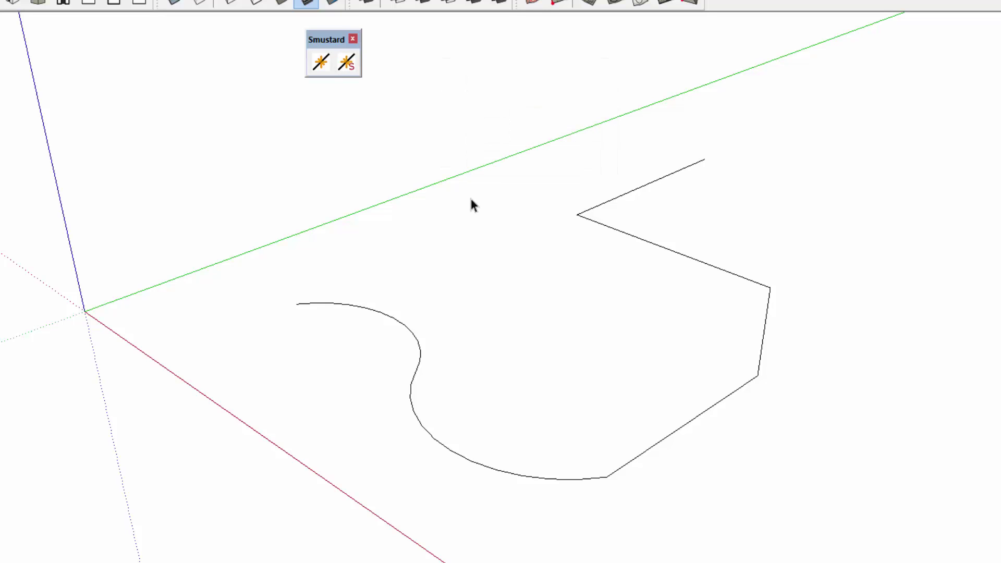
Window-select all the arc and line edges and weld them into one polyline.
triple_click(365, 309)
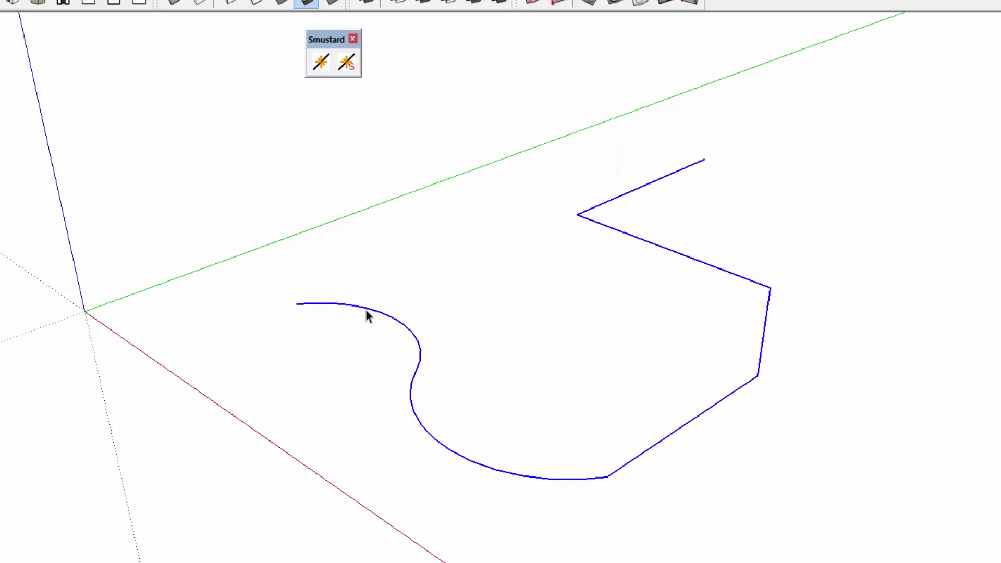
click(366, 311)
drag(219, 96, 872, 504)
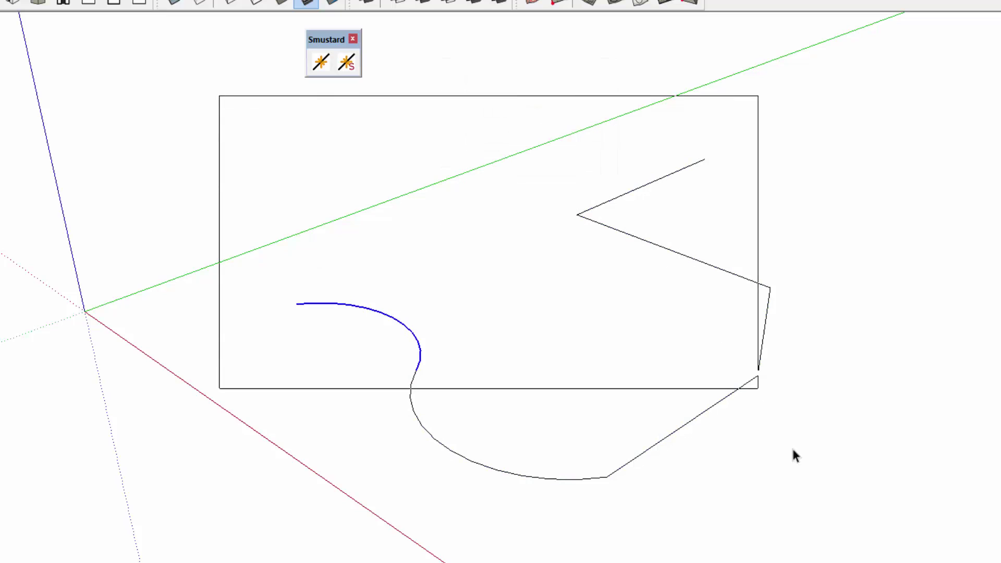
click(733, 396)
drag(212, 152, 910, 545)
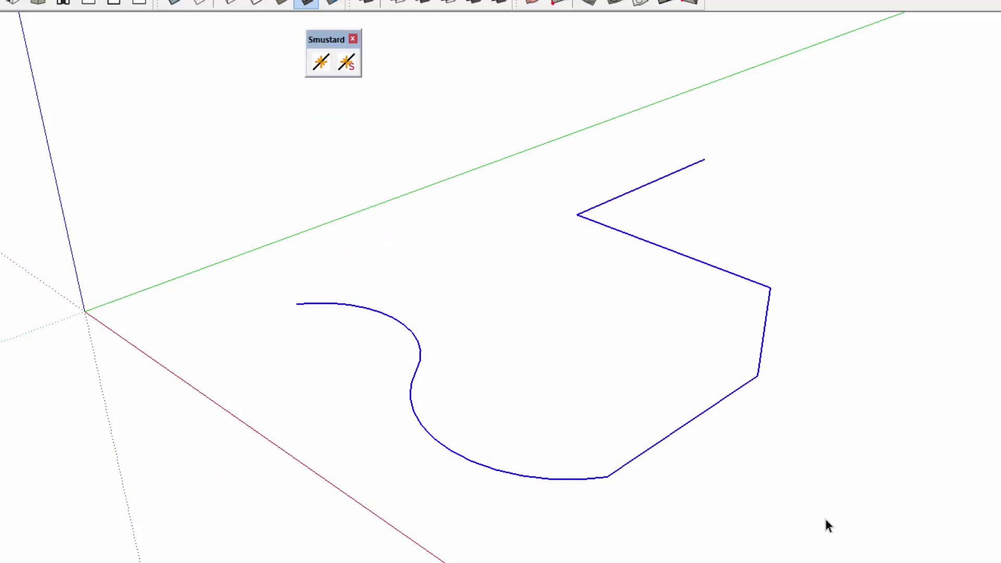
click(329, 63)
Check that clicking, window-selecting or triple-clicking the outline selects it as one piece.
click(367, 309)
click(396, 328)
click(407, 330)
click(367, 365)
key(Escape)
key(space)
click(457, 281)
drag(226, 135, 823, 513)
click(340, 295)
triple_click(336, 303)
click(545, 312)
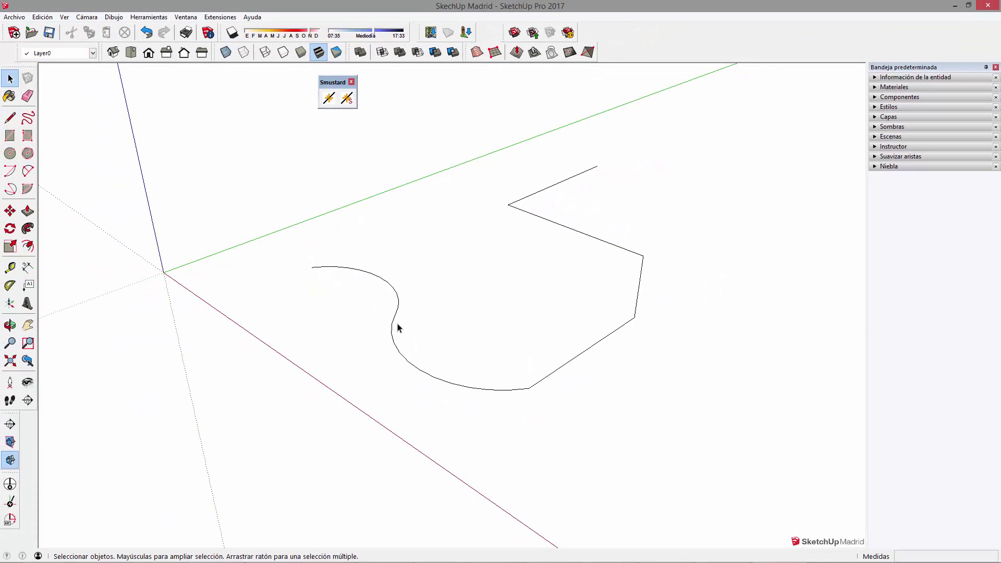
triple_click(398, 328)
middle_drag(652, 386, 614, 306)
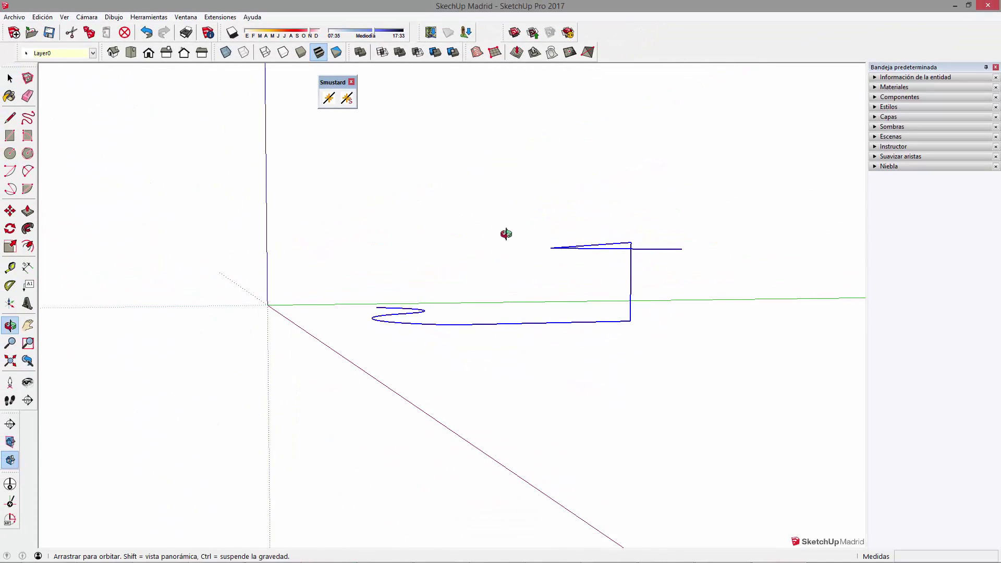
click(614, 306)
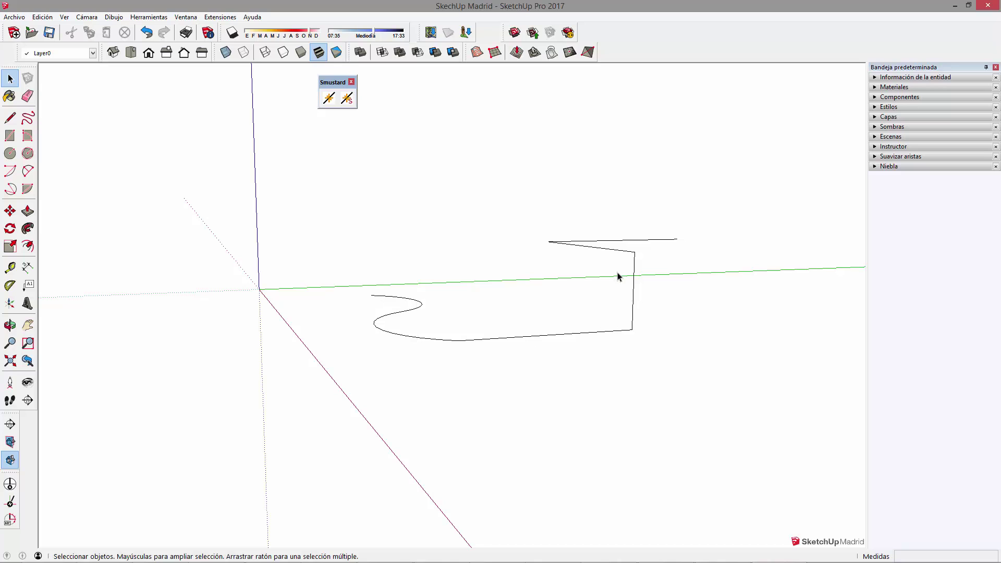
middle_drag(659, 322, 414, 241)
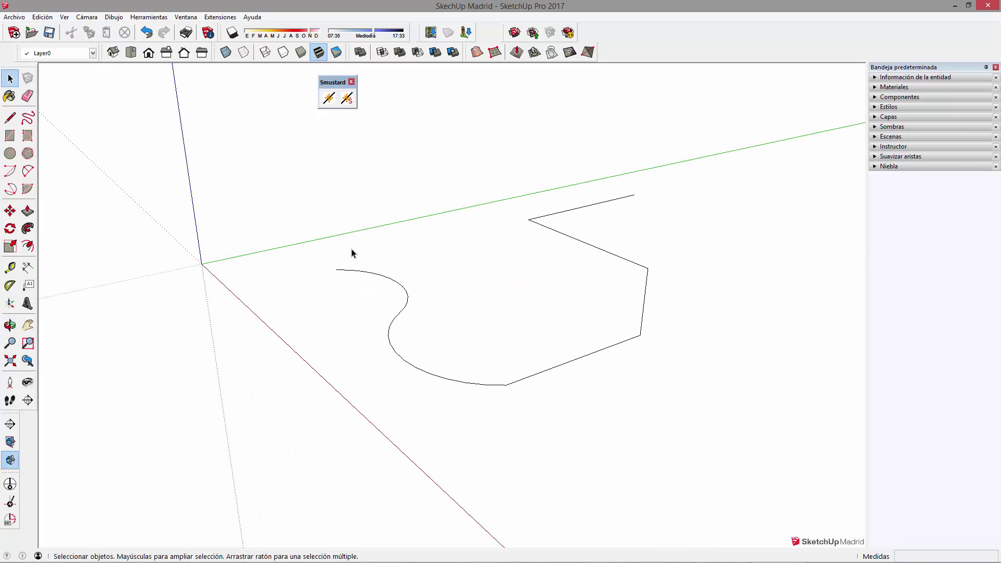
triple_click(367, 272)
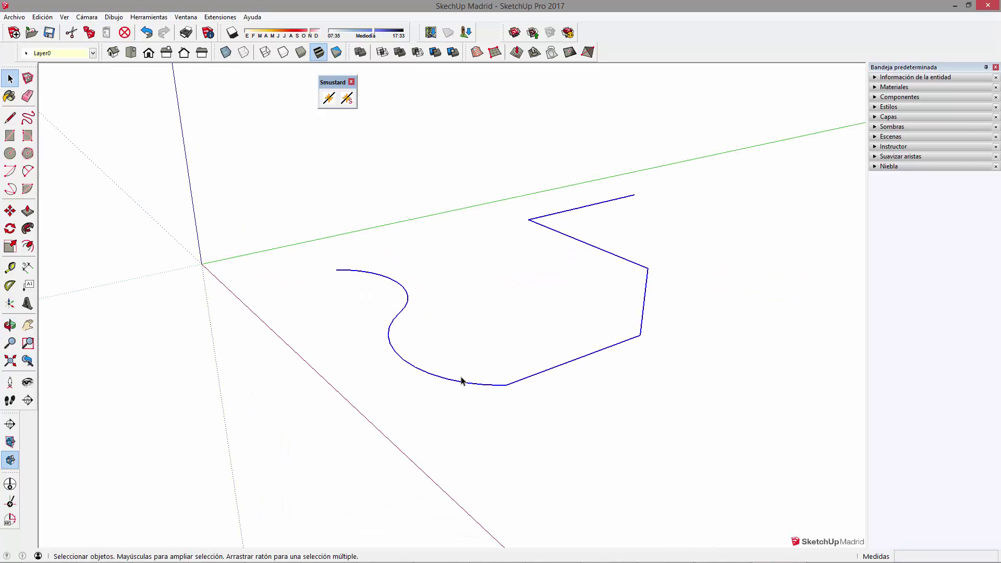
click(557, 264)
middle_drag(520, 245, 468, 251)
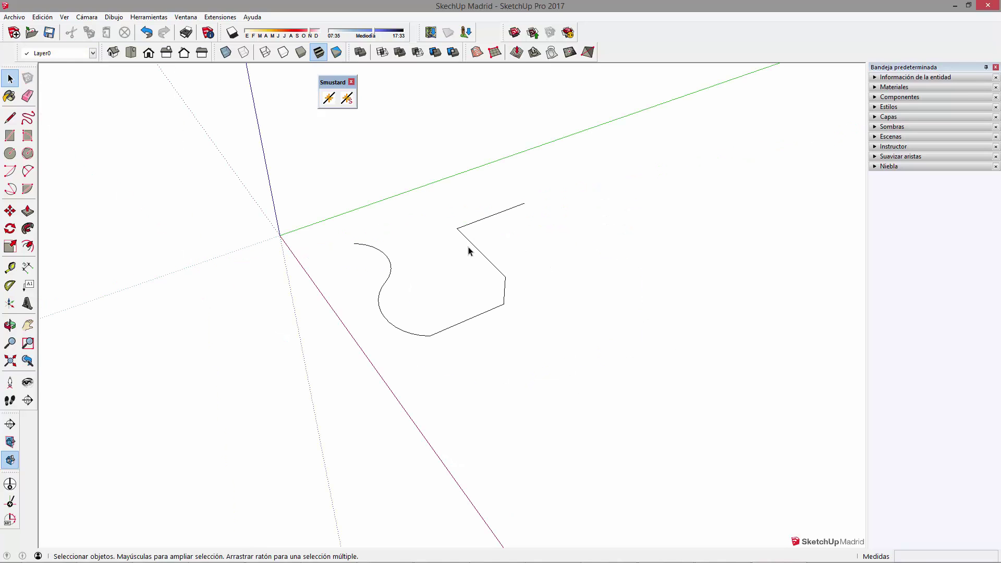
middle_drag(346, 123, 384, 238)
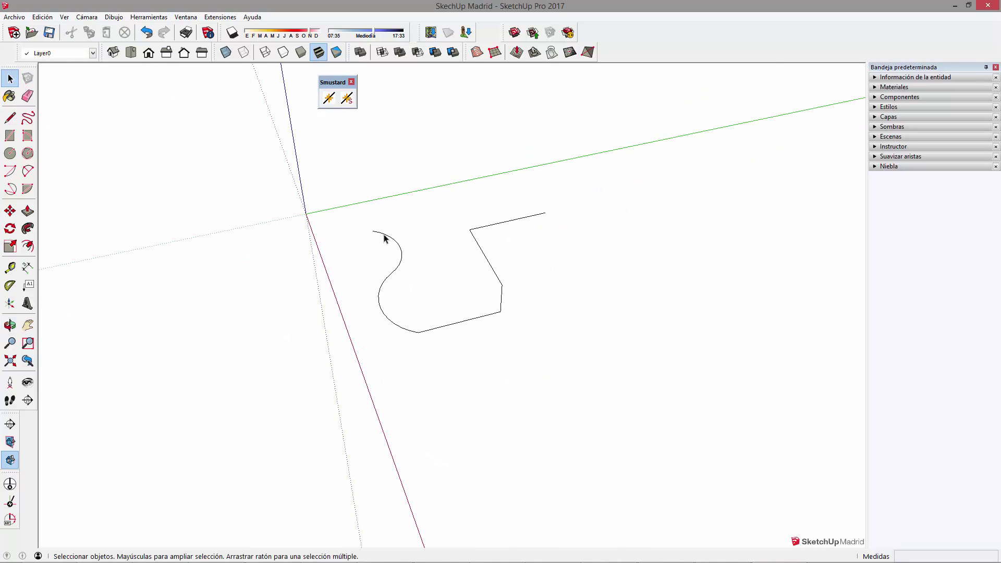
triple_click(384, 238)
scroll(496, 309, up, 3)
mouse_move(328, 83)
mouse_down()
mouse_move(476, 105)
mouse_move(633, 65)
mouse_move(519, 92)
mouse_move(503, 114)
mouse_up()
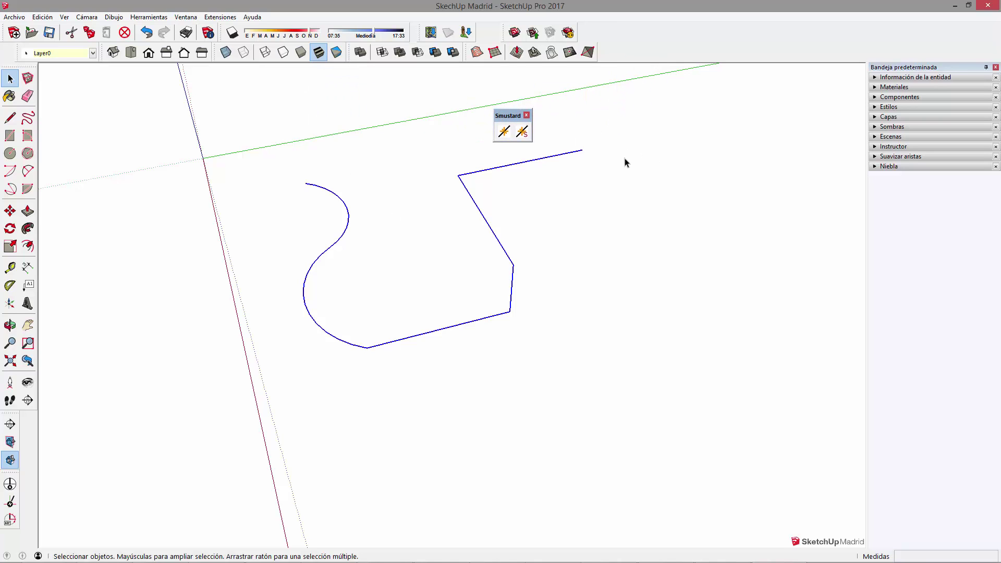
mouse_move(452, 249)
middle_down()
mouse_move(563, 234)
mouse_move(532, 279)
middle_up()
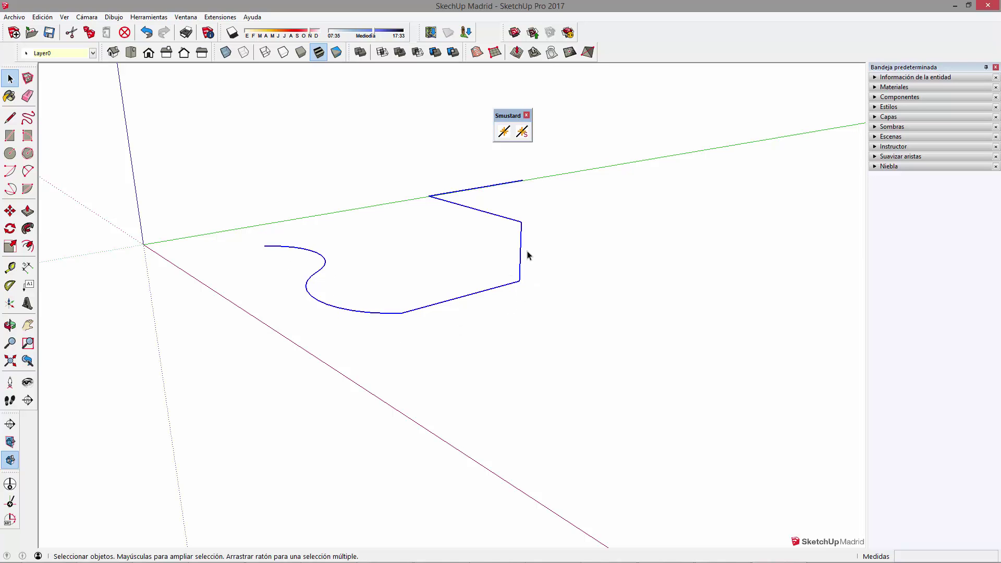
mouse_move(568, 195)
middle_down()
mouse_move(540, 317)
mouse_move(547, 283)
middle_up()
mouse_move(508, 133)
mouse_down()
mouse_move(553, 134)
mouse_move(603, 112)
mouse_move(617, 128)
mouse_up()
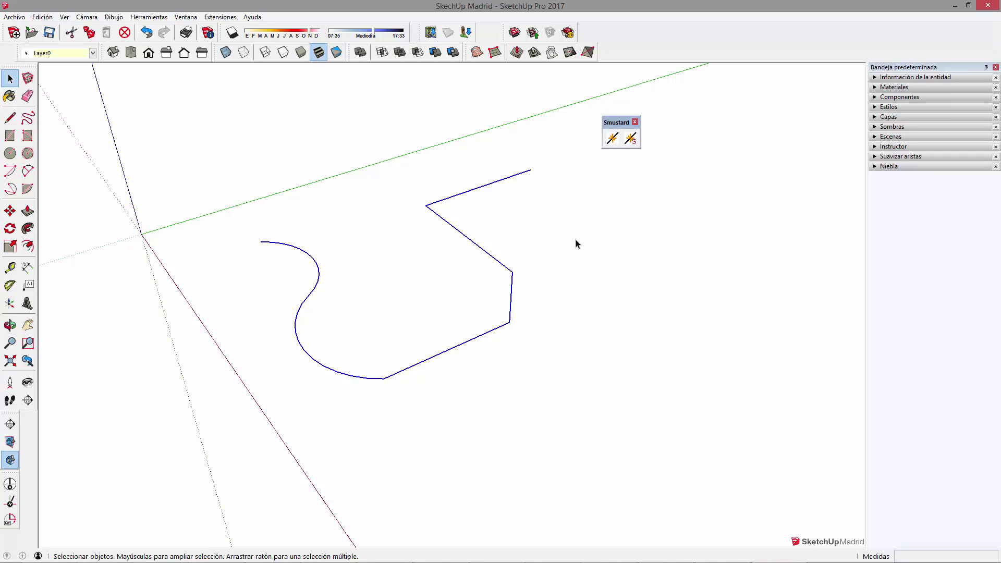